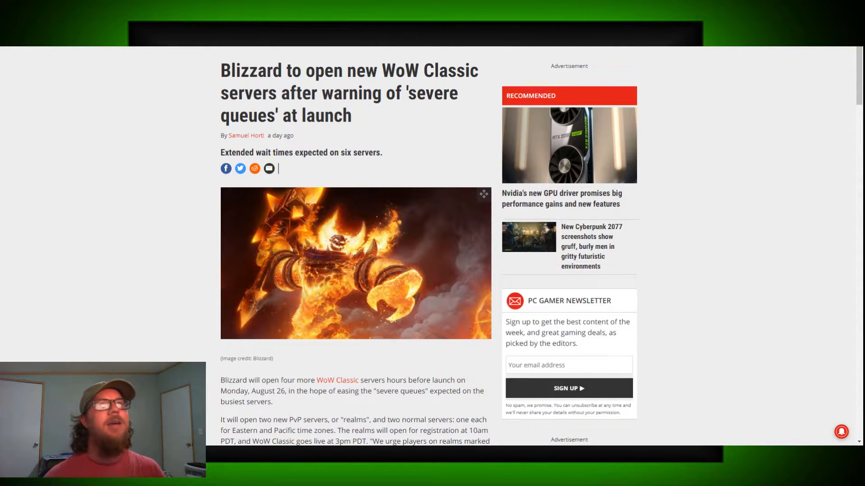
pyautogui.scroll(-2, 430, 251)
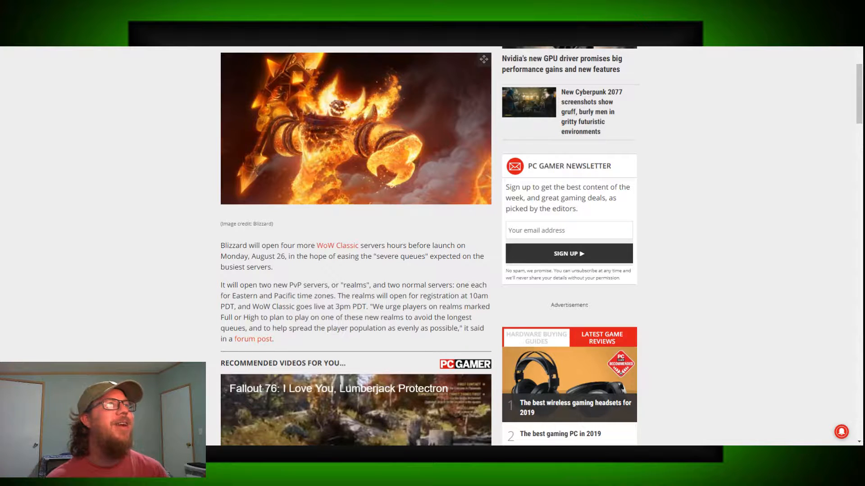
pyautogui.scroll(-1, 433, 246)
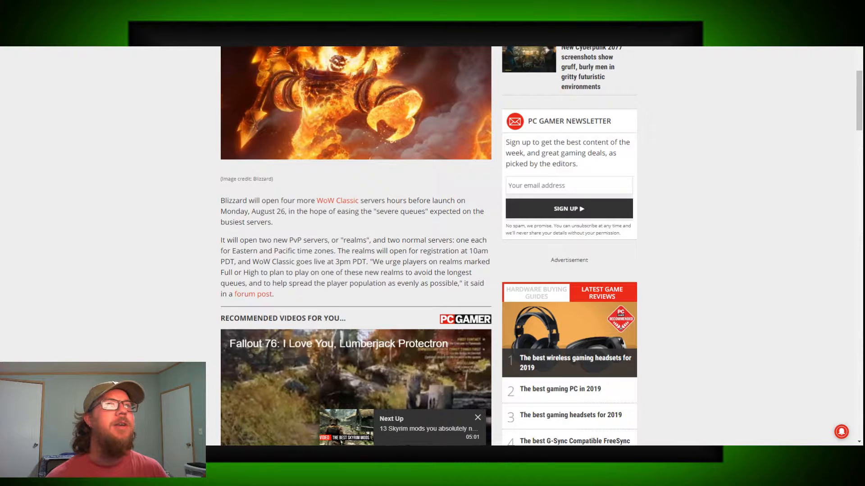
pyautogui.scroll(-1, 432, 246)
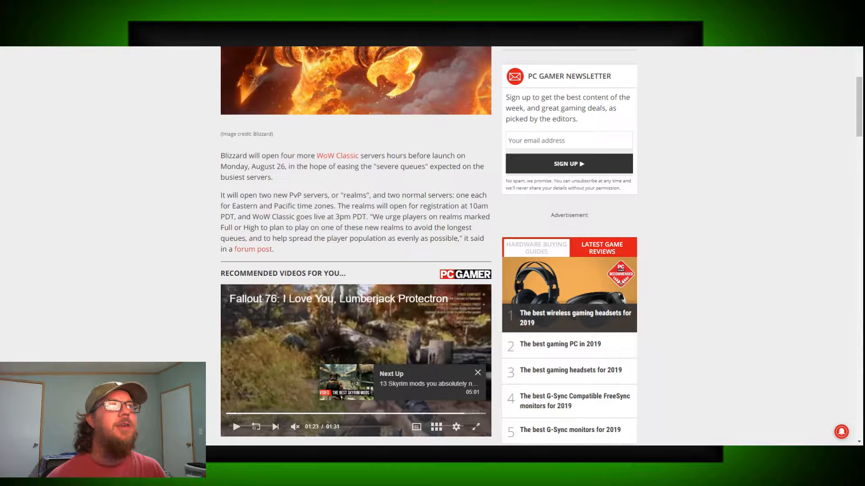
pyautogui.scroll(-1, 432, 271)
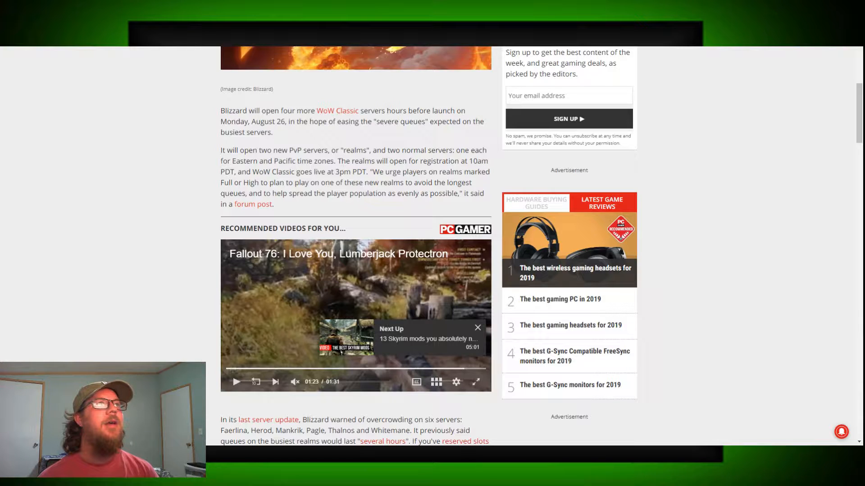
pyautogui.scroll(-3, 433, 246)
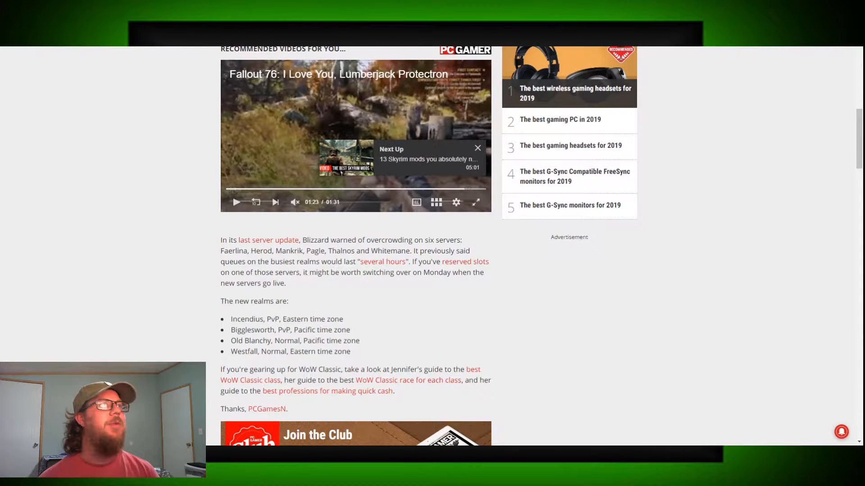
pyautogui.scroll(-1, 433, 246)
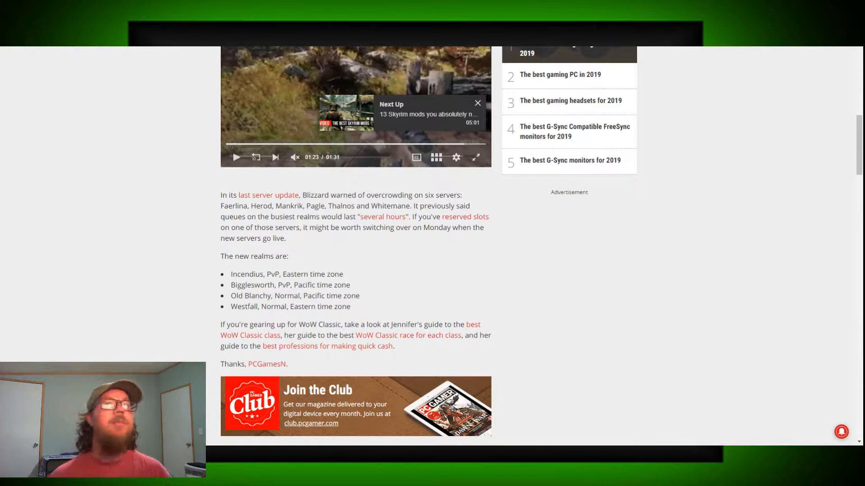
pyautogui.scroll(1, 432, 243)
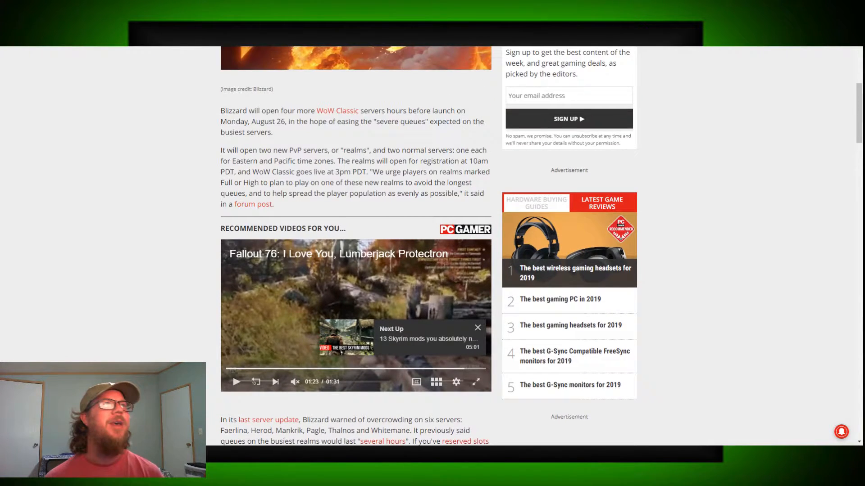
pyautogui.scroll(1, 432, 243)
pyautogui.scroll(2, 433, 244)
pyautogui.scroll(2, 433, 243)
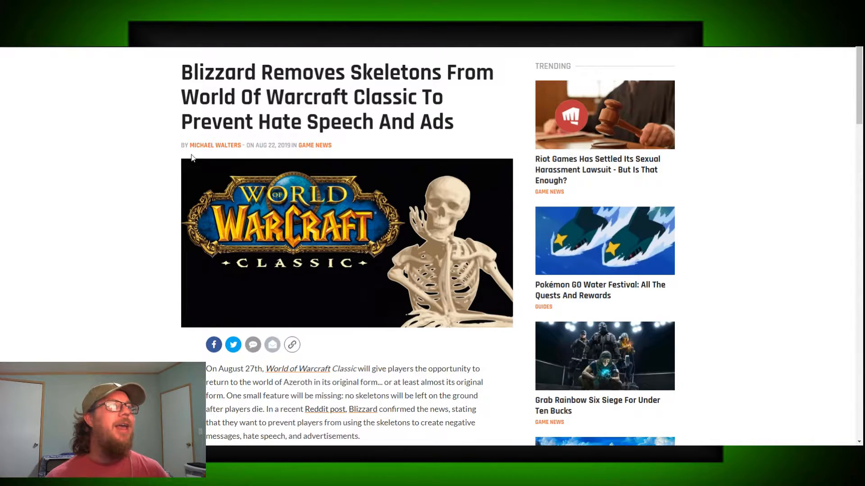
pyautogui.scroll(-2, 115, 181)
pyautogui.scroll(-1, 115, 181)
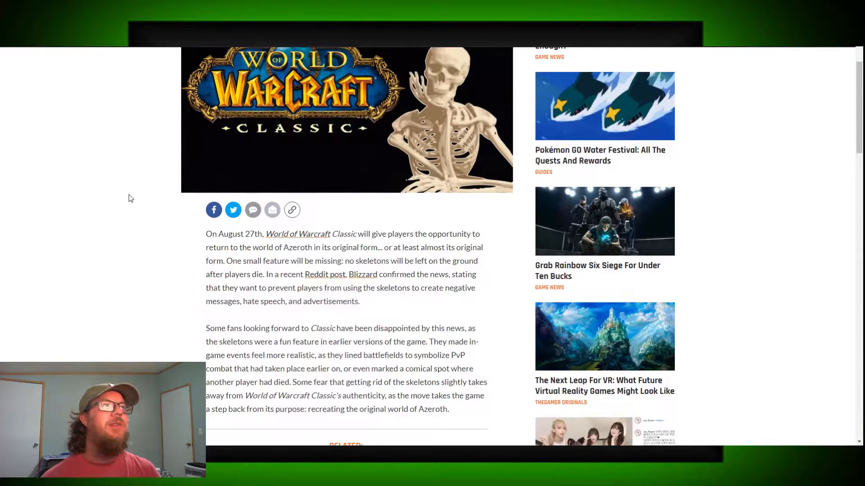
pyautogui.scroll(-1, 134, 220)
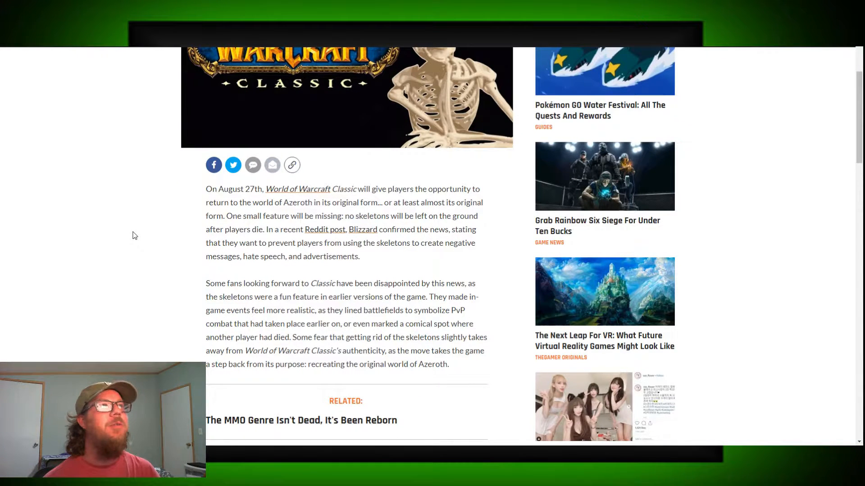
pyautogui.scroll(-1, 133, 235)
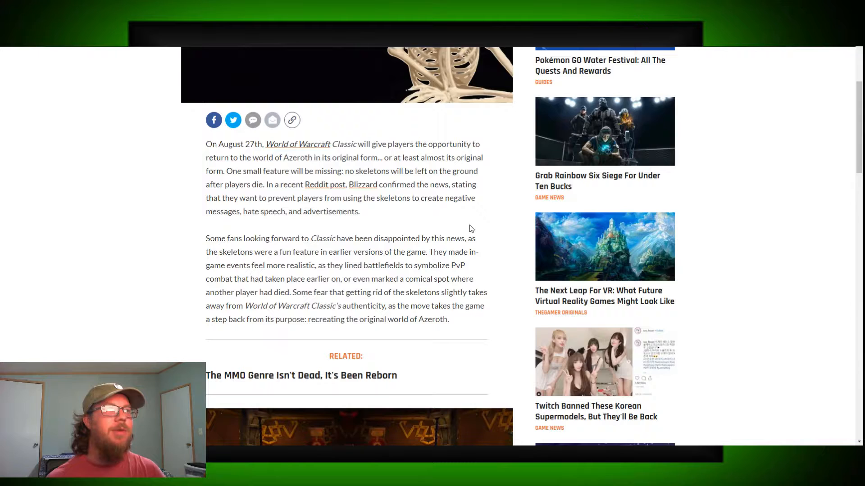
pyautogui.scroll(-3, 471, 229)
pyautogui.scroll(-2, 470, 230)
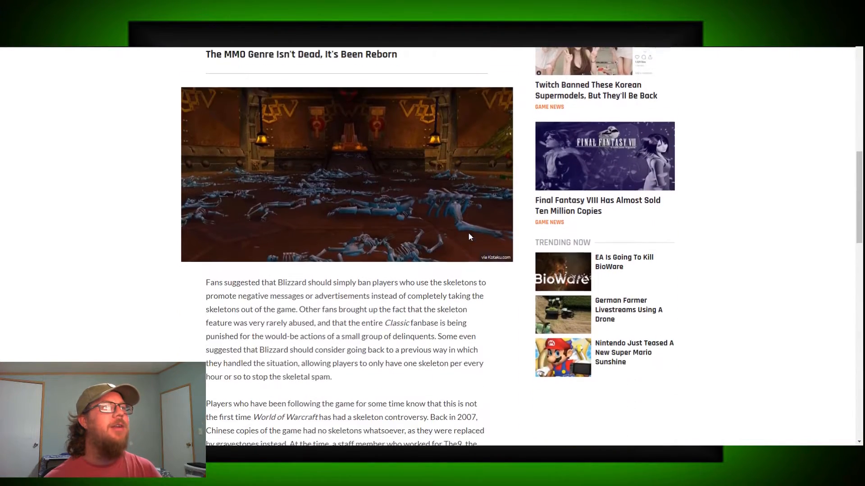
pyautogui.scroll(-2, 469, 236)
pyautogui.scroll(2, 476, 267)
pyautogui.scroll(1, 474, 270)
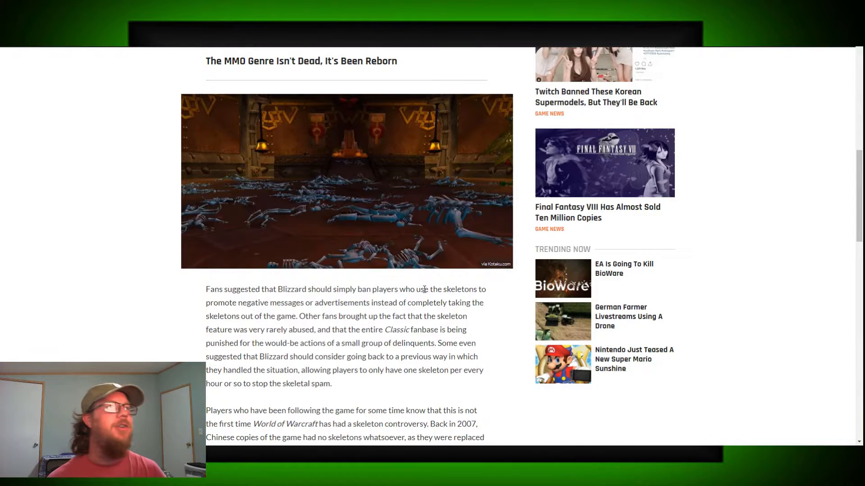
pyautogui.scroll(-2, 420, 284)
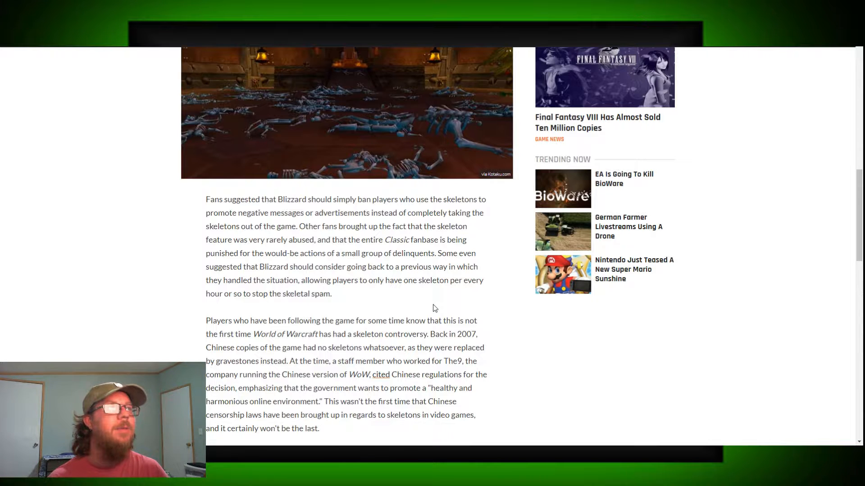
pyautogui.scroll(-2, 433, 308)
pyautogui.scroll(-2, 426, 328)
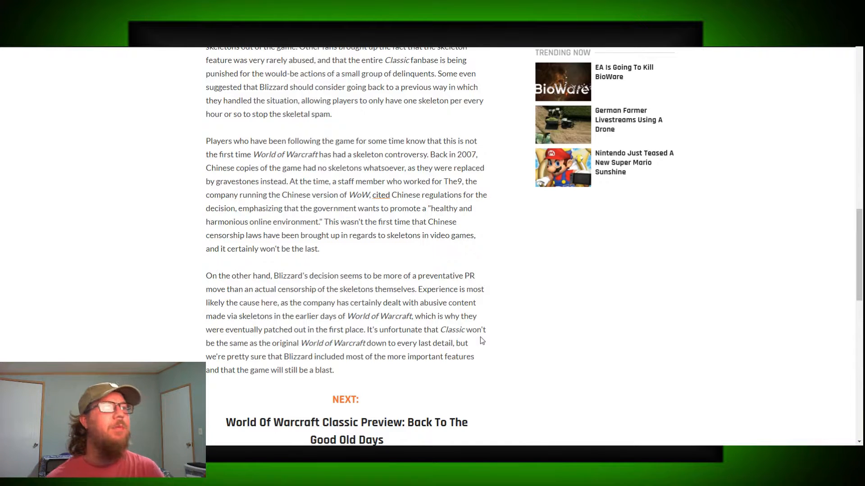
pyautogui.scroll(-2, 491, 322)
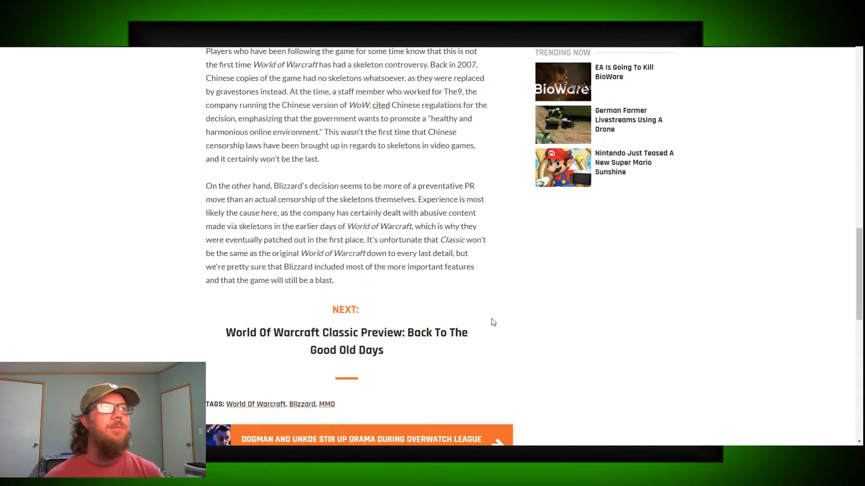
pyautogui.scroll(3, 491, 322)
pyautogui.scroll(3, 492, 322)
pyautogui.scroll(3, 491, 322)
pyautogui.scroll(5, 492, 324)
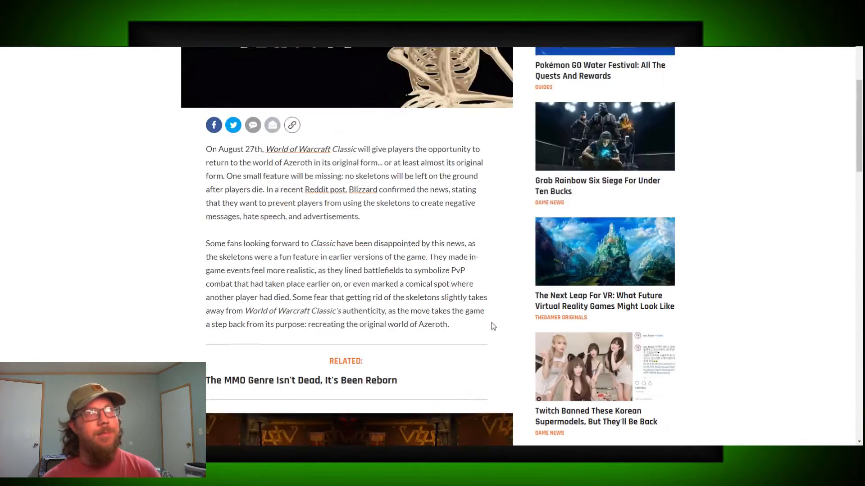
pyautogui.scroll(5, 491, 323)
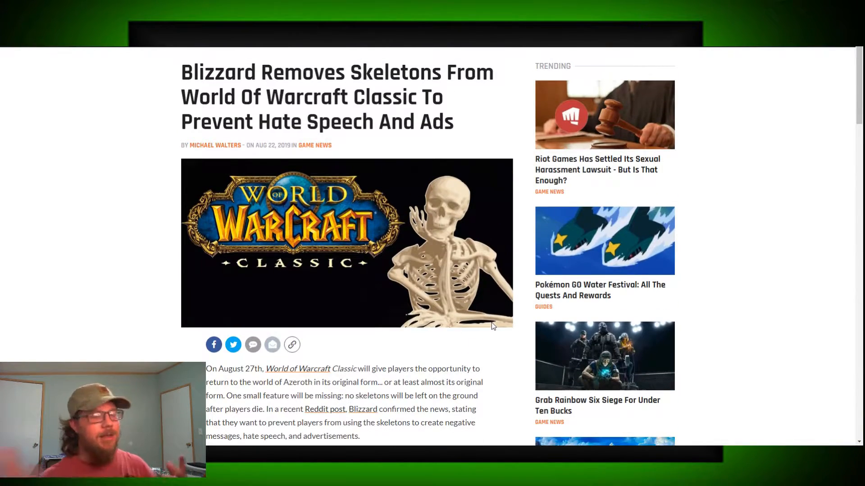